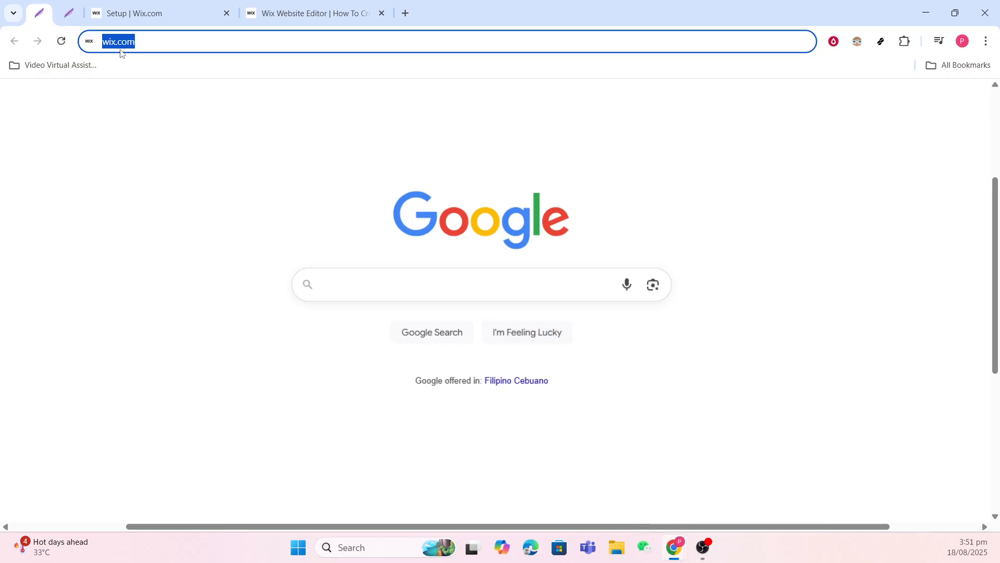
# Go to the site's Wix dashboard and bring up the site in the Wix Website Editor.
pyautogui.click(68, 19)
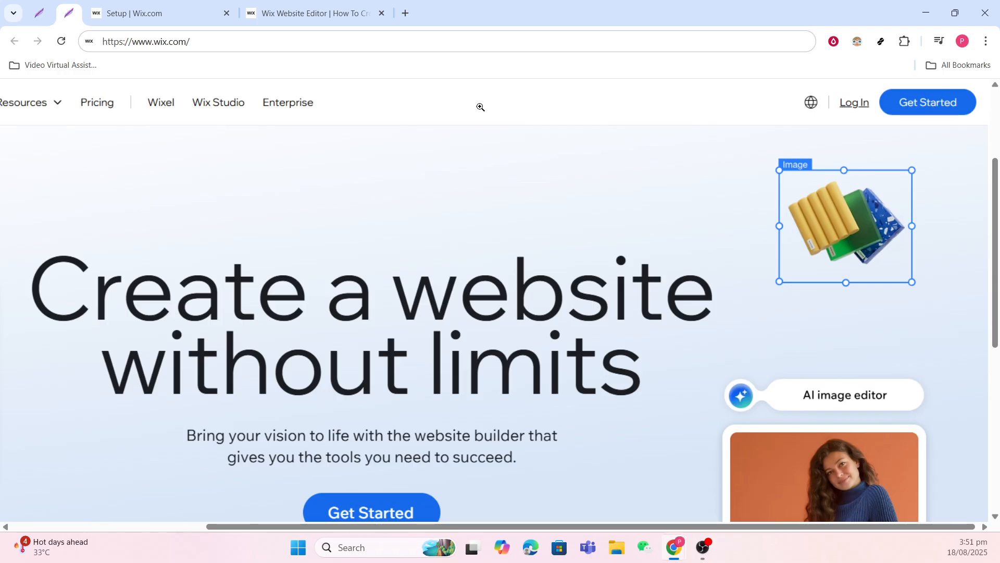
pyautogui.click(142, 20)
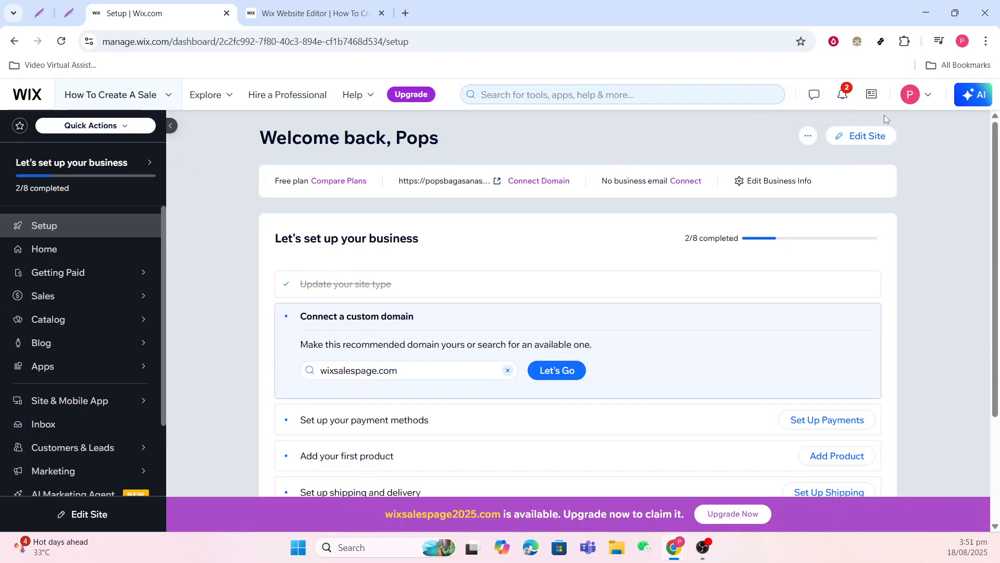
pyautogui.click(863, 137)
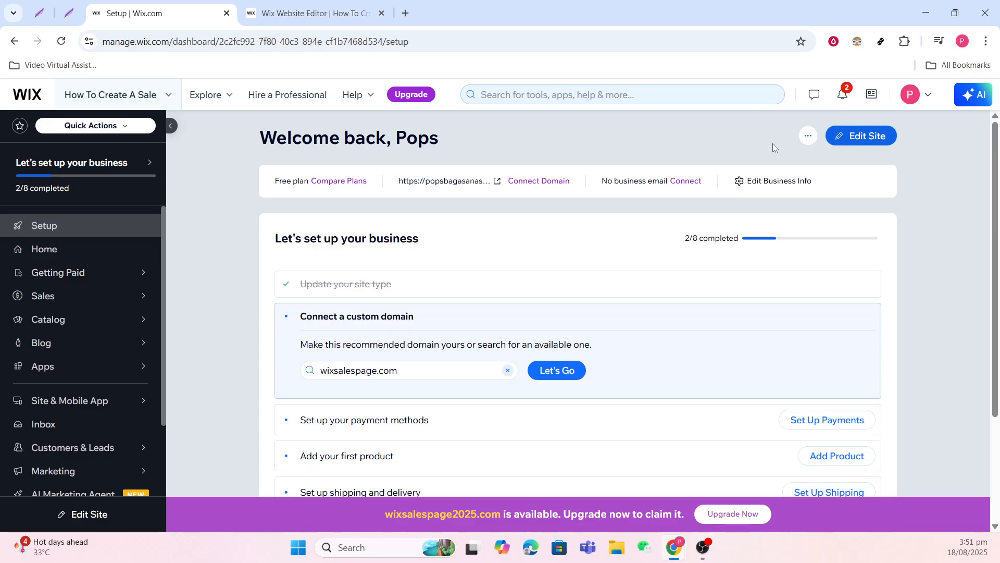
pyautogui.click(327, 19)
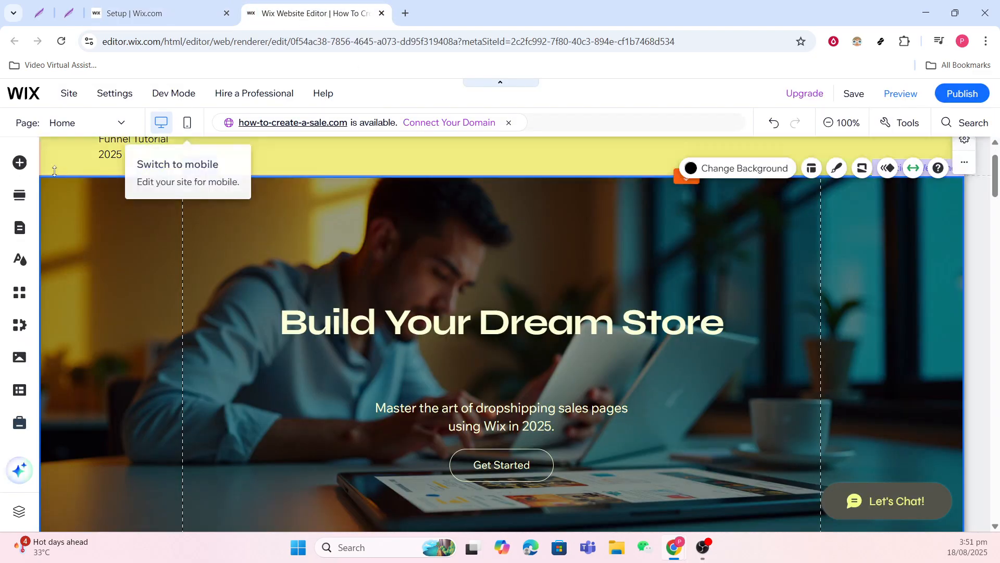
# Add the first themed button above the "Build Your Dream Store" heading and open its link settings.
pyautogui.click(19, 163)
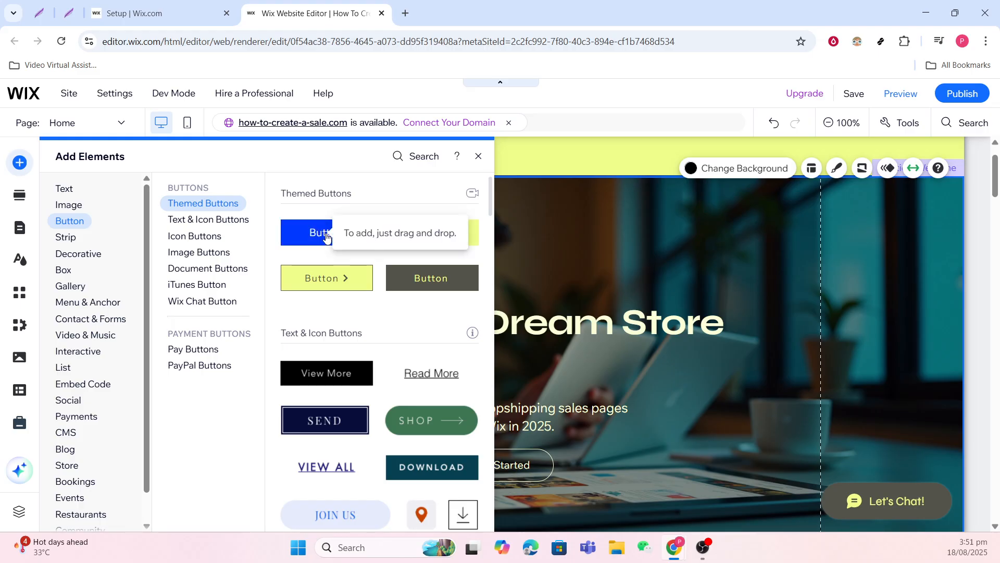
pyautogui.moveTo(327, 237); pyautogui.dragTo(490, 243)
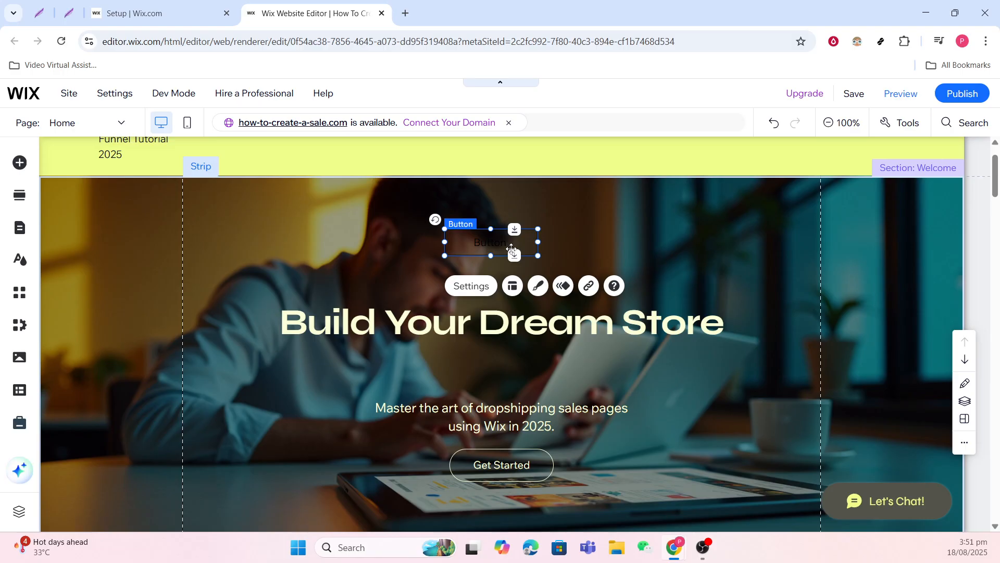
pyautogui.click(589, 286)
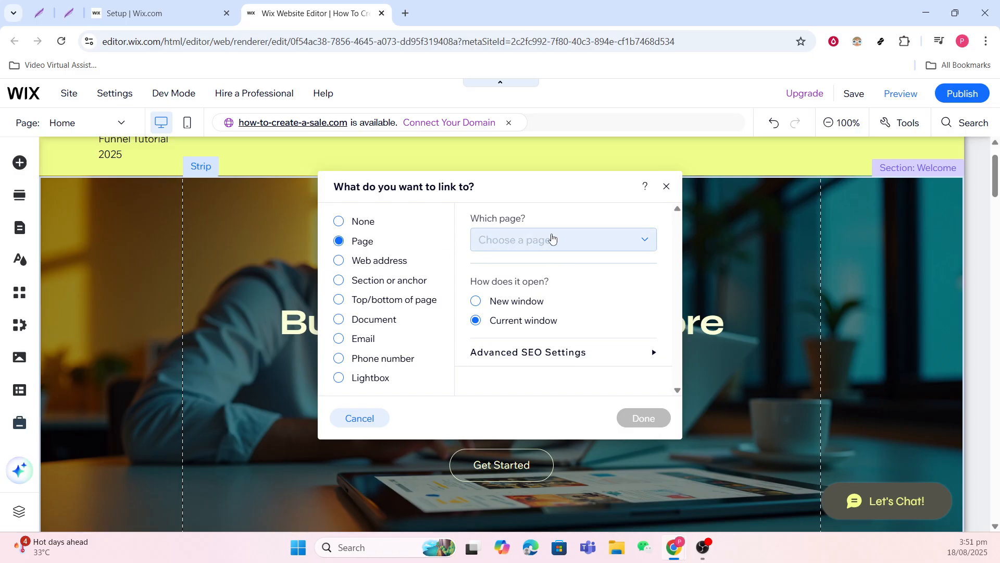
# Choose New Page as the page the button links to.
pyautogui.click(552, 239)
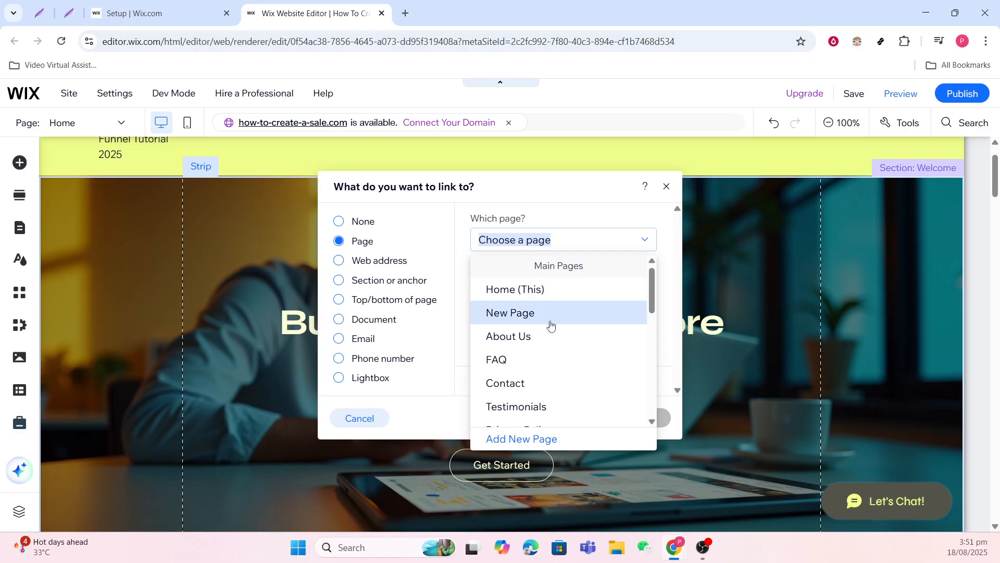
pyautogui.scroll(-4, 549, 326)
pyautogui.scroll(4, 549, 344)
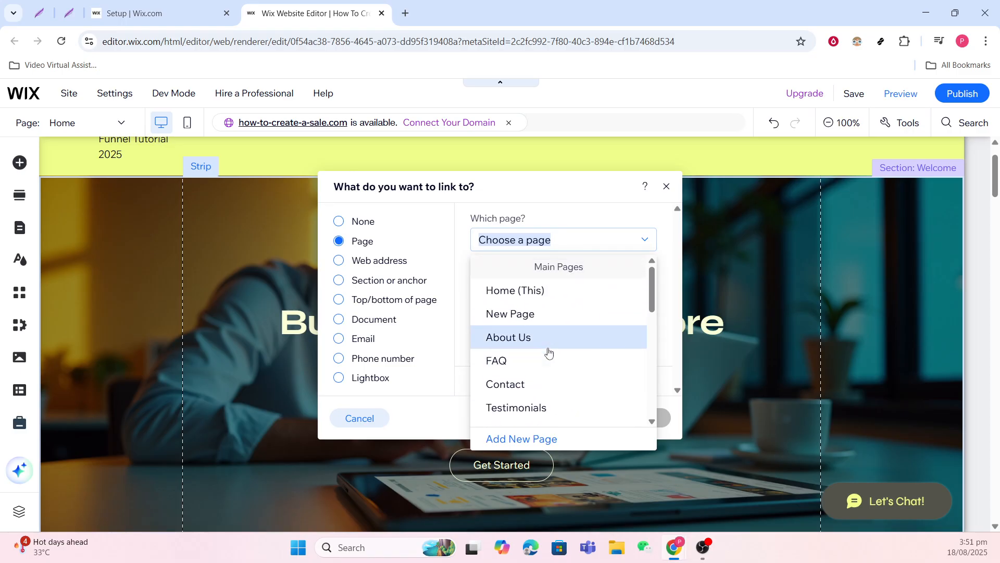
pyautogui.scroll(-4, 549, 353)
pyautogui.scroll(3, 549, 353)
pyautogui.scroll(-1, 549, 352)
pyautogui.scroll(3, 549, 353)
pyautogui.click(540, 323)
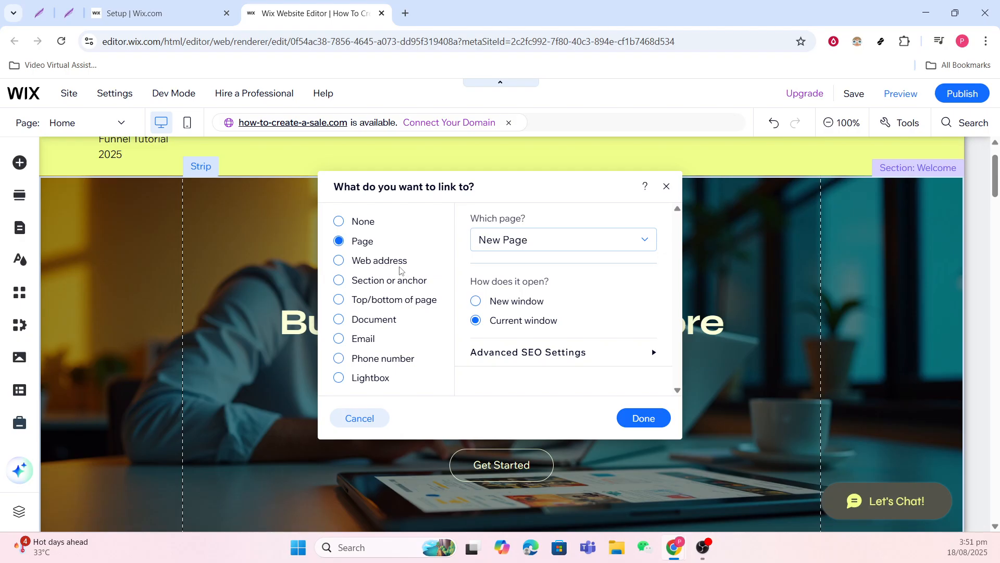
# Examine the button's link options for a web address, a section or anchor, a document and an email.
pyautogui.click(344, 265)
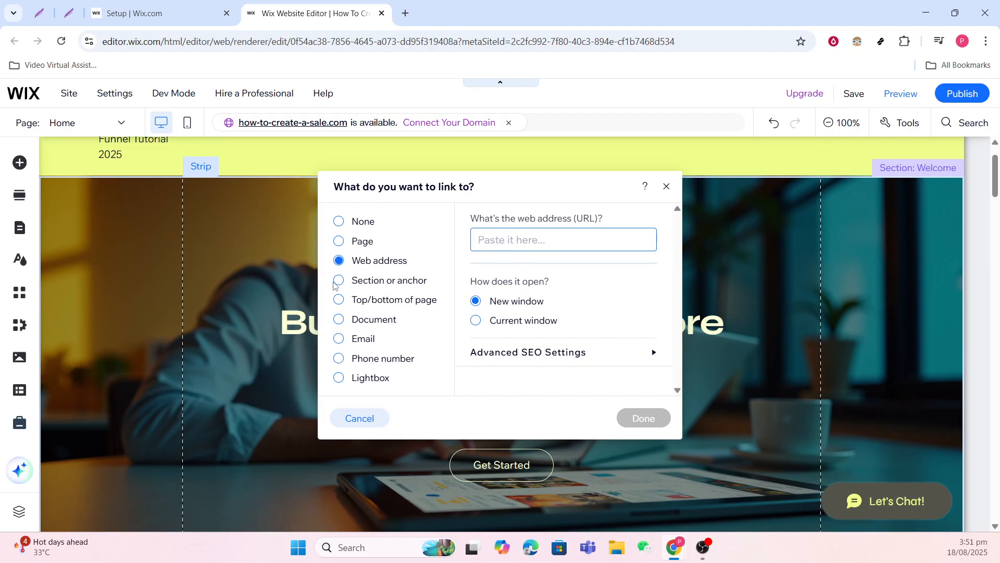
pyautogui.click(338, 282)
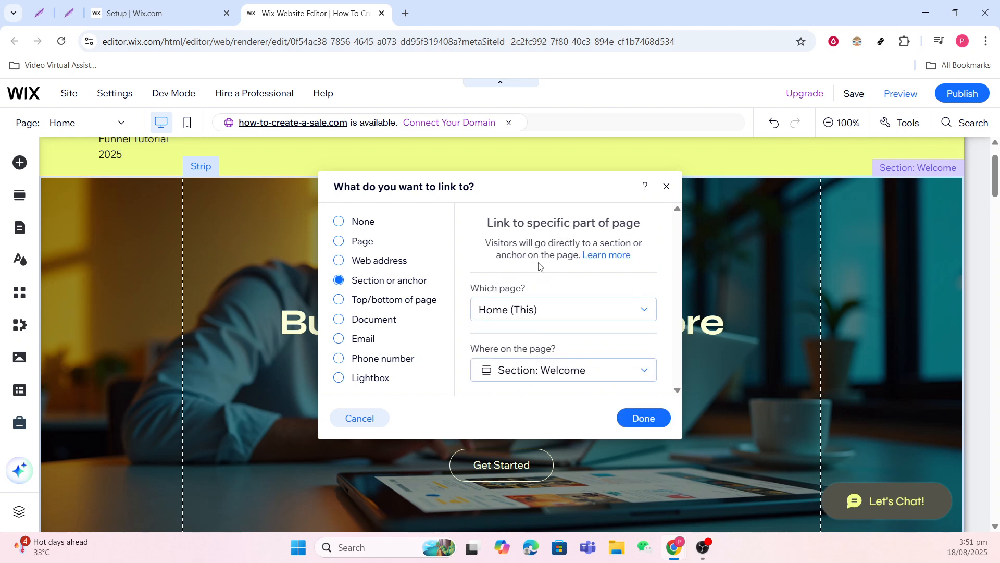
pyautogui.click(563, 311)
pyautogui.scroll(-4, 555, 417)
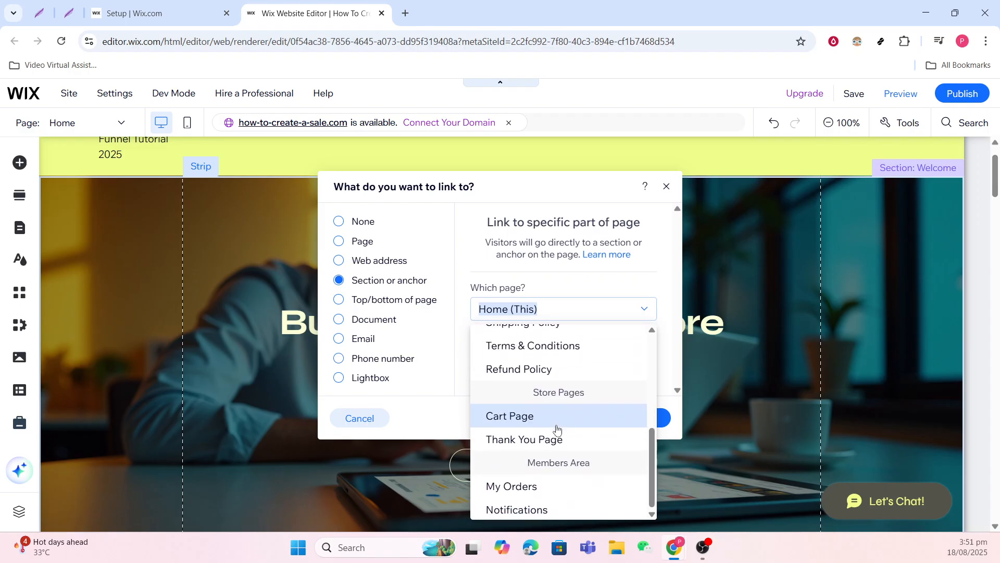
pyautogui.scroll(5, 557, 434)
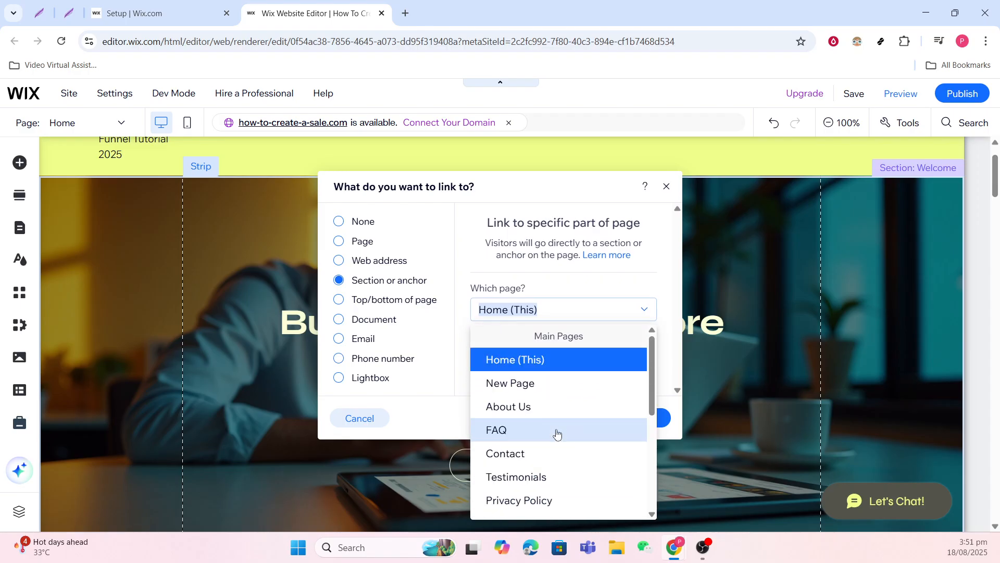
pyautogui.click(384, 320)
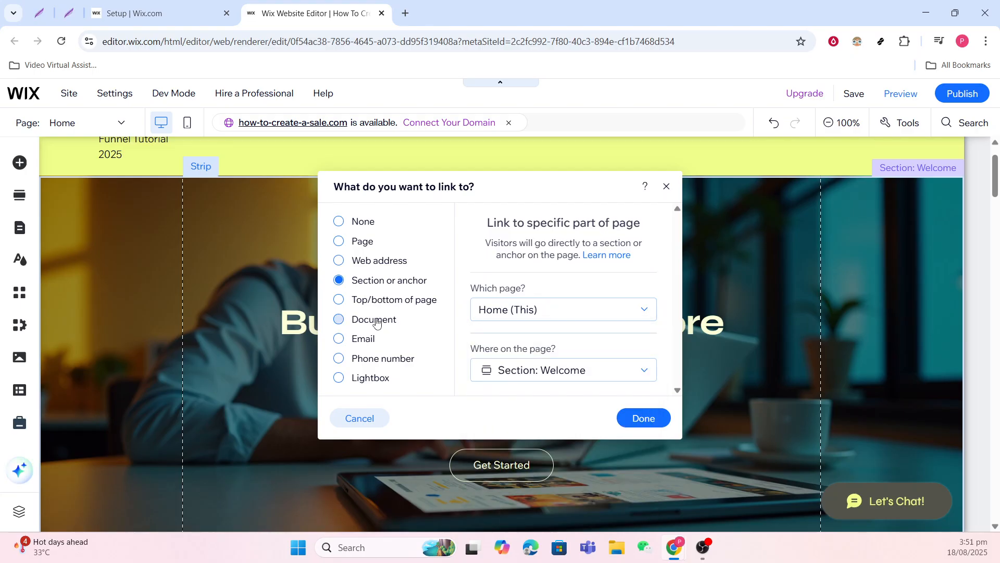
pyautogui.click(344, 321)
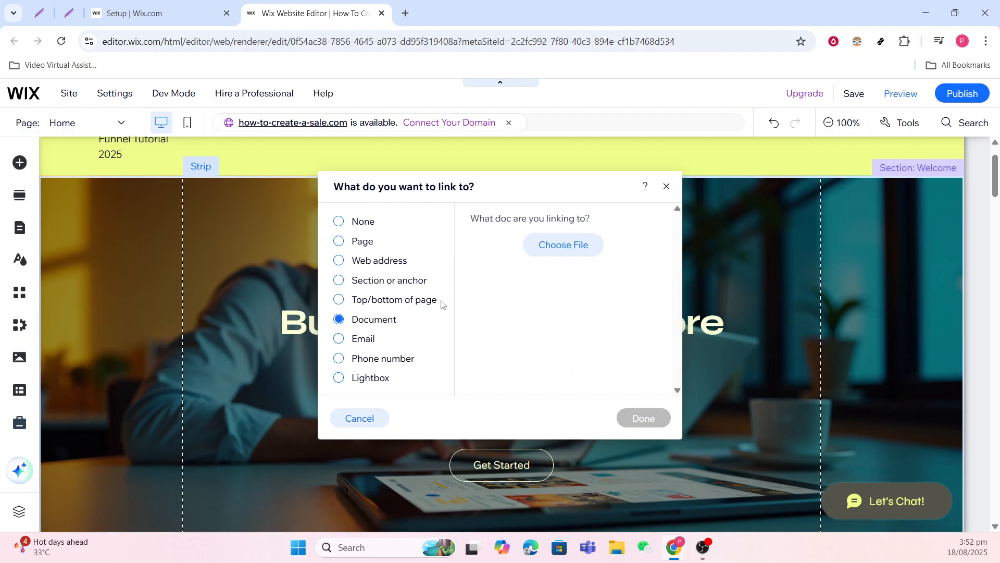
pyautogui.click(340, 340)
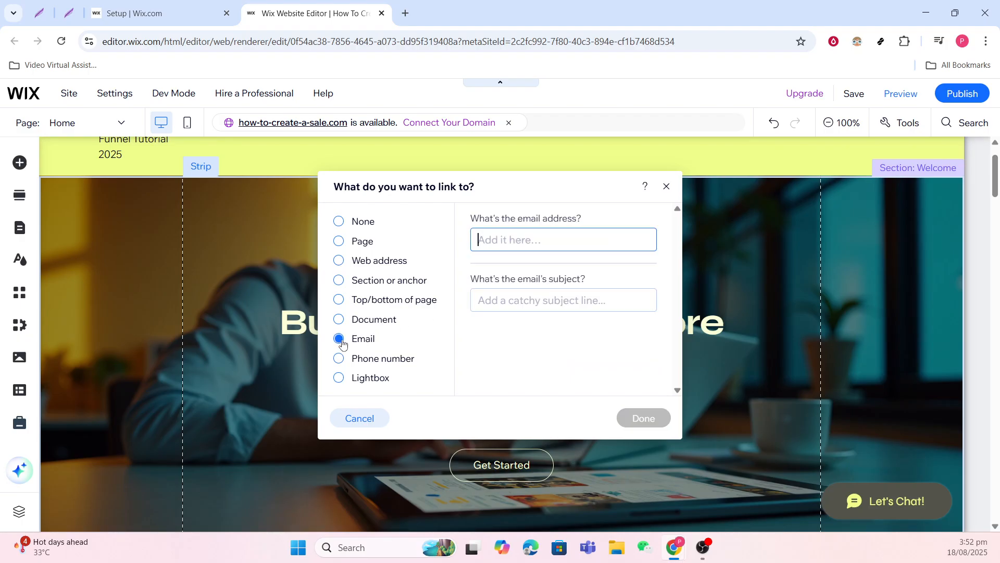
# Link the button to a phone number, entering the contact number and applying the link.
pyautogui.click(339, 359)
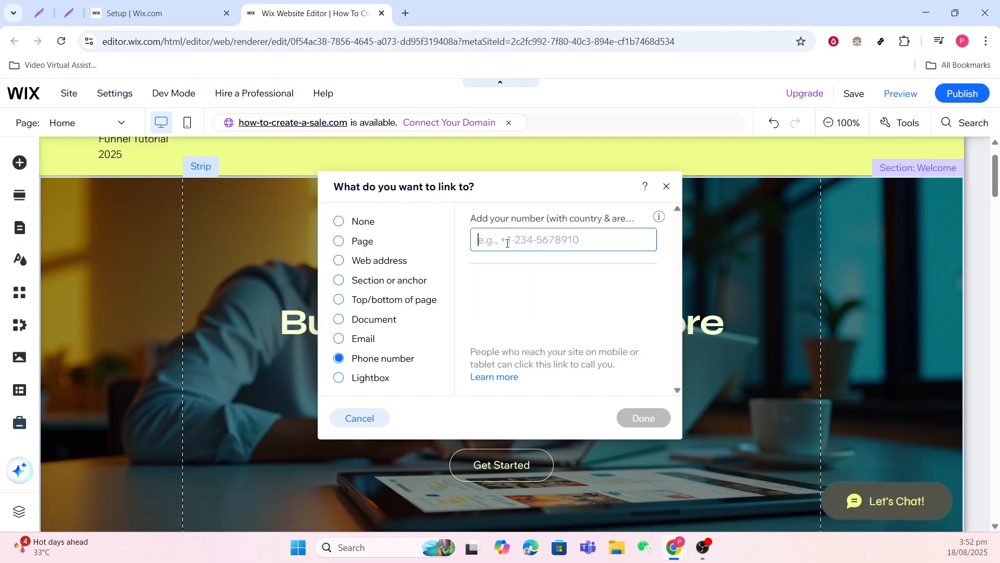
pyautogui.write('125456')
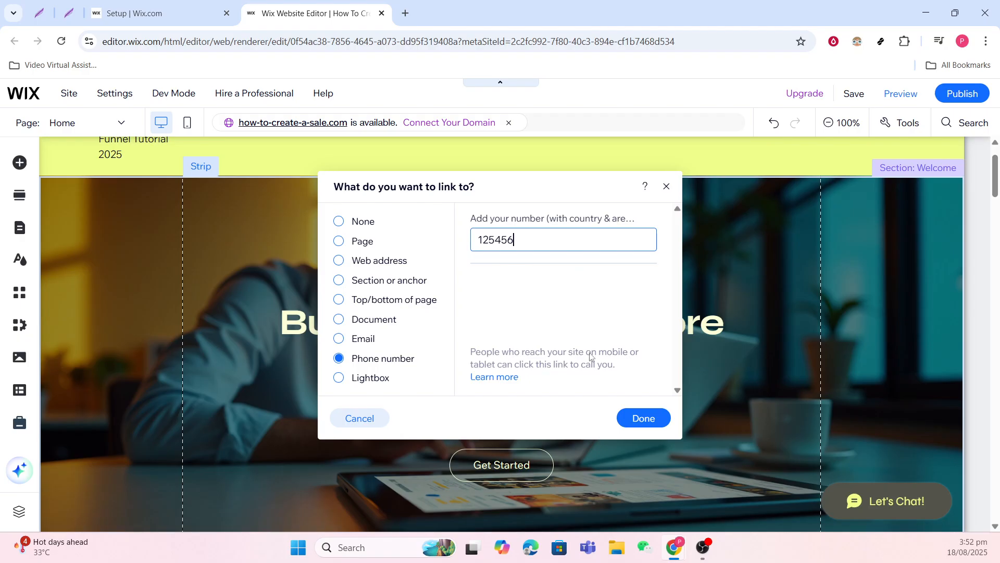
pyautogui.click(644, 419)
pyautogui.click(643, 420)
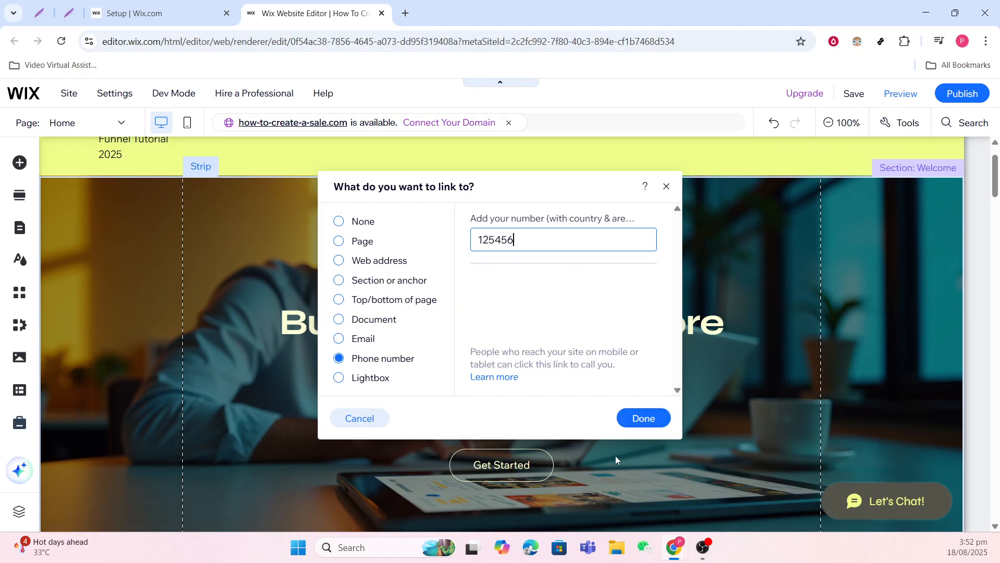
pyautogui.click(640, 419)
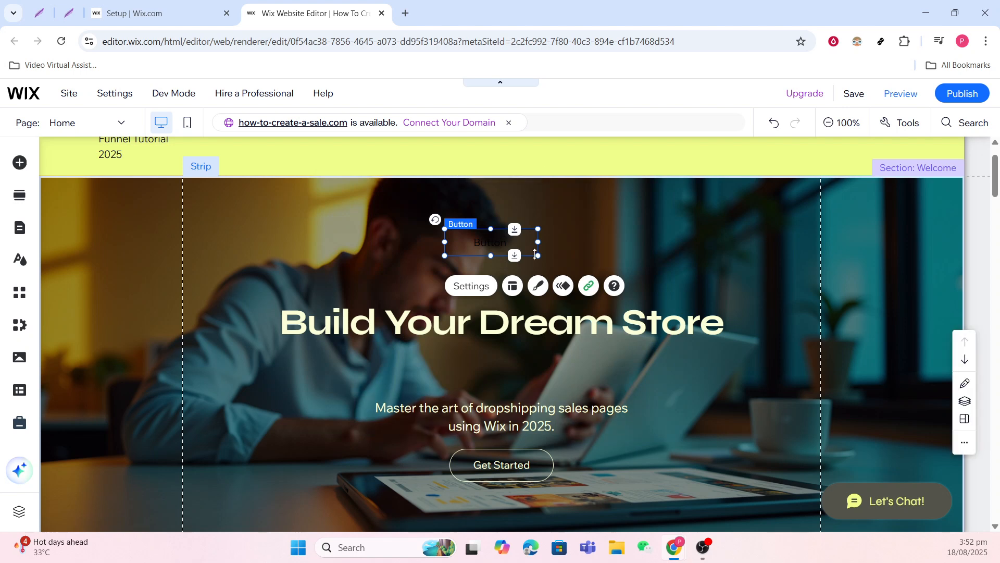
# Customize the button's design with an 83% background fill opacity and enlarge the button to about twice its width and height.
pyautogui.click(540, 287)
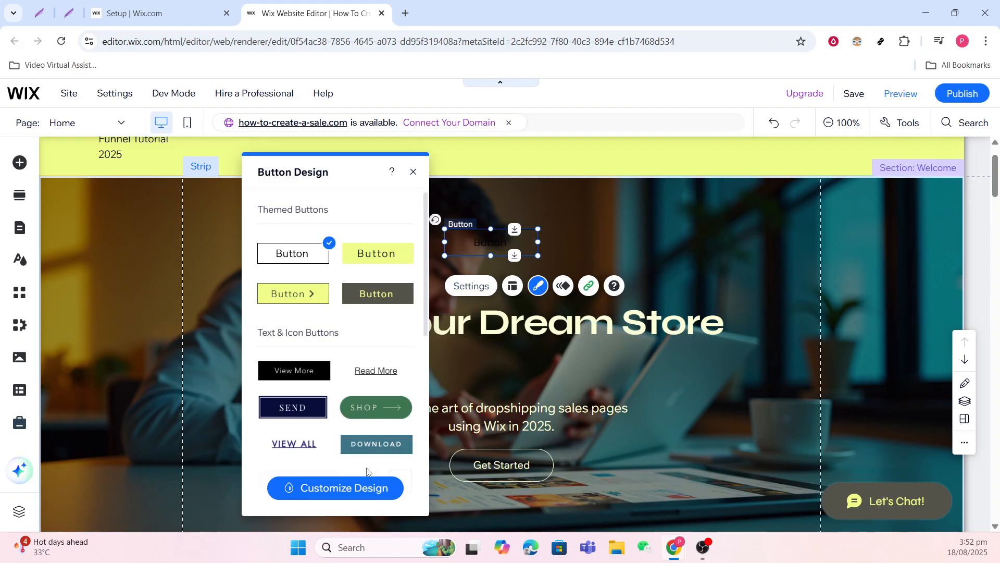
pyautogui.click(366, 489)
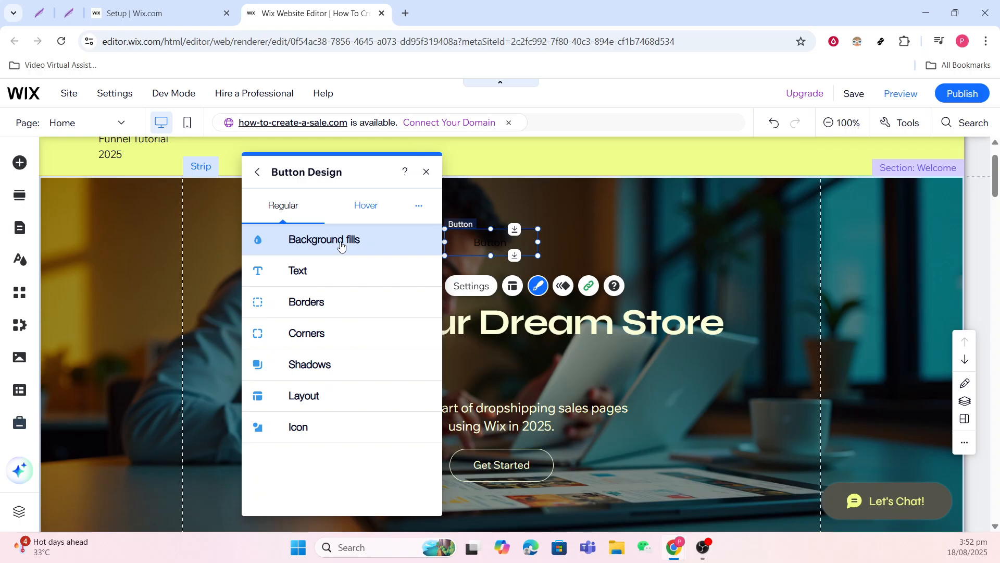
pyautogui.click(331, 308)
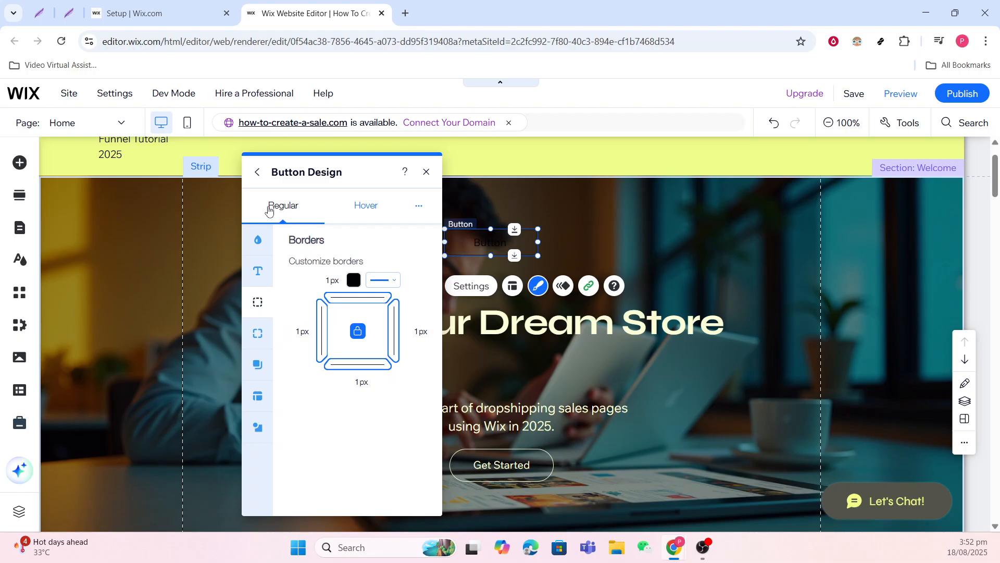
pyautogui.click(256, 271)
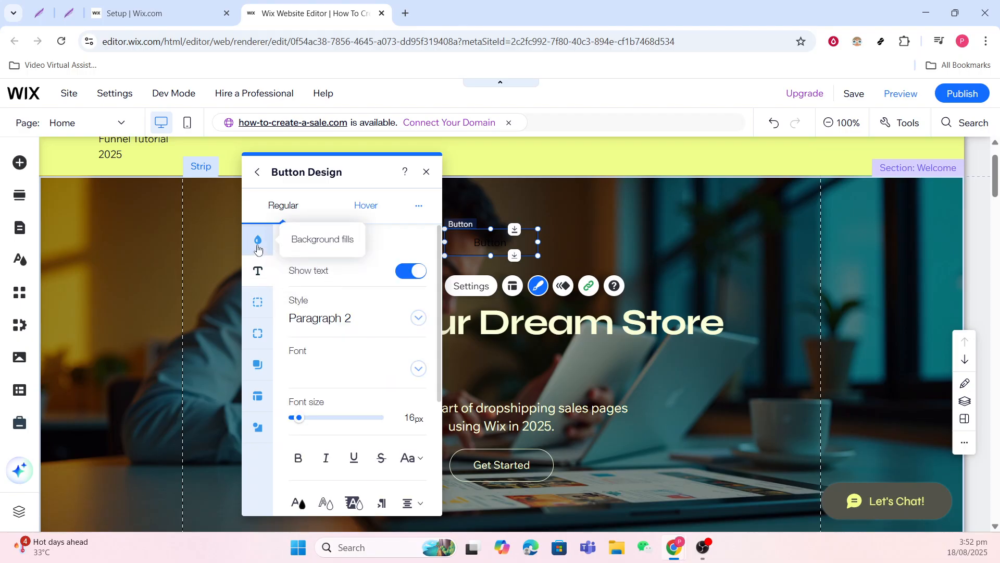
pyautogui.click(258, 247)
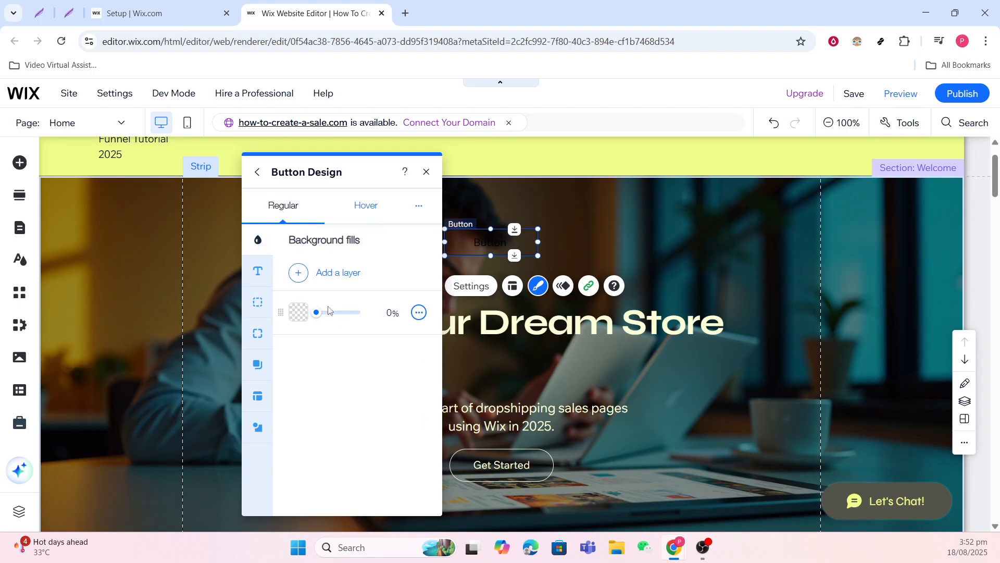
pyautogui.moveTo(316, 313); pyautogui.dragTo(353, 314)
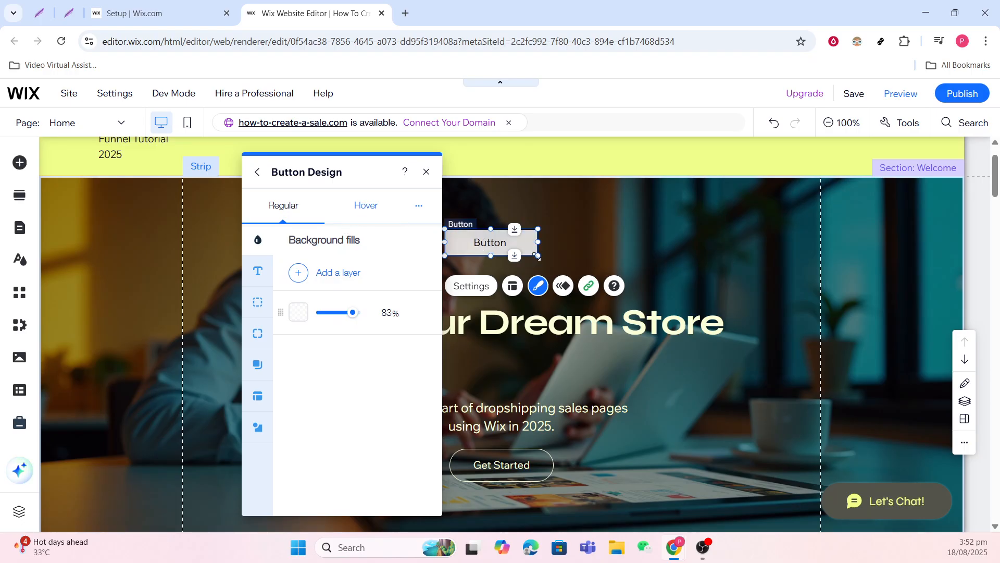
pyautogui.moveTo(537, 257); pyautogui.dragTo(628, 283)
pyautogui.click(627, 283)
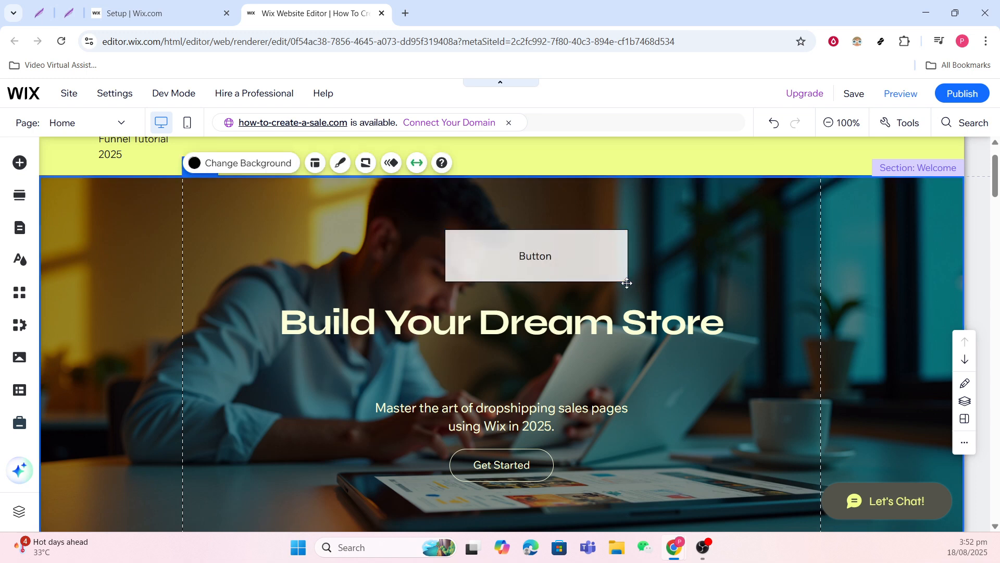